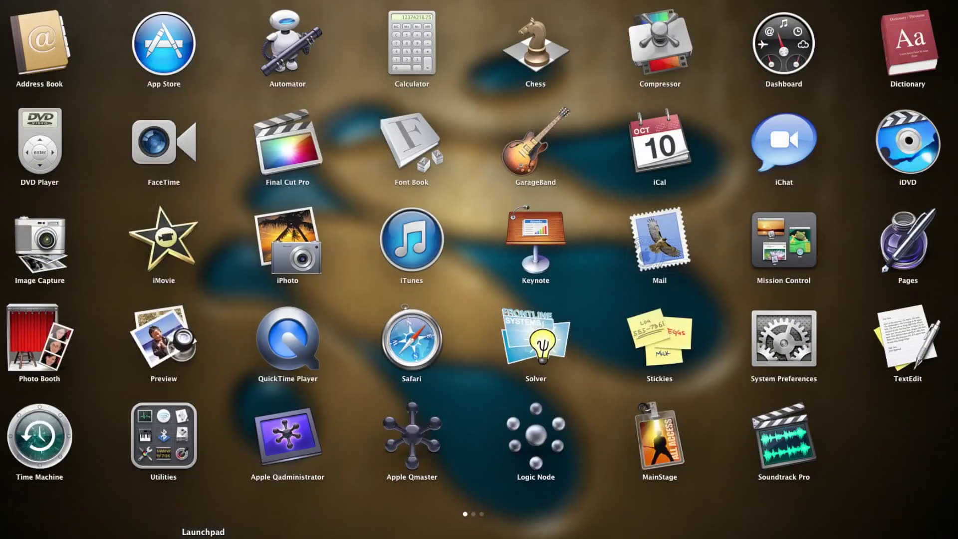
# Launch Audio MIDI Setup from Utilities and add a new, empty Aggregate Device.
pyautogui.click(163, 443)
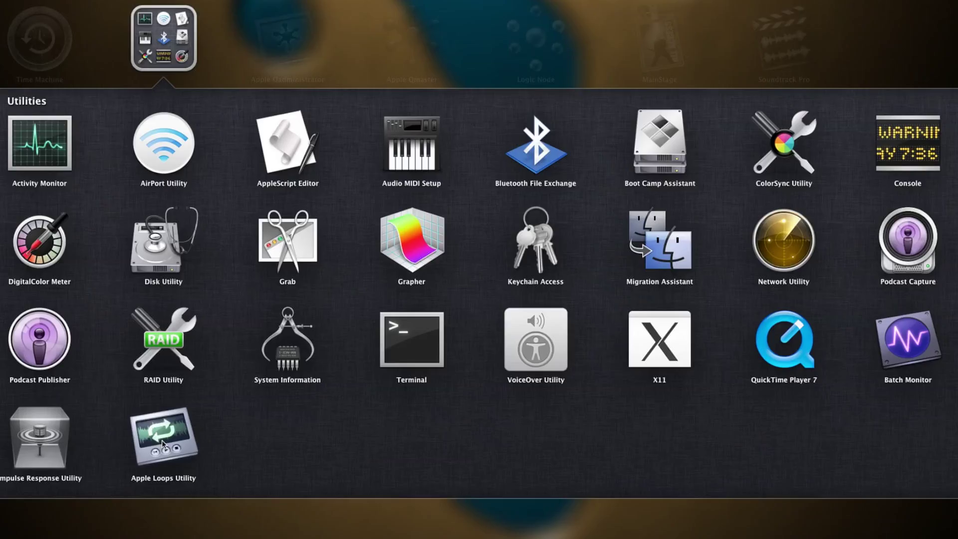
pyautogui.click(411, 145)
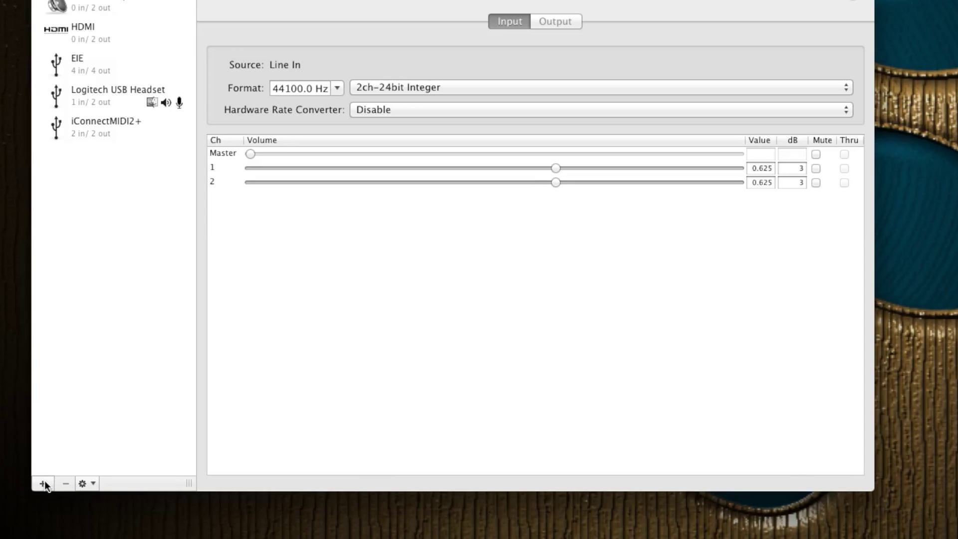
pyautogui.click(44, 481)
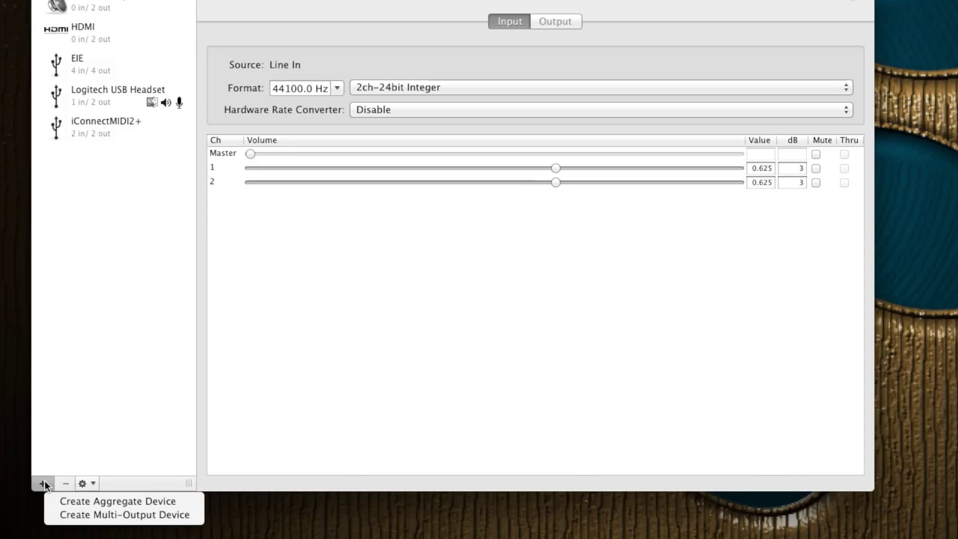
pyautogui.click(70, 499)
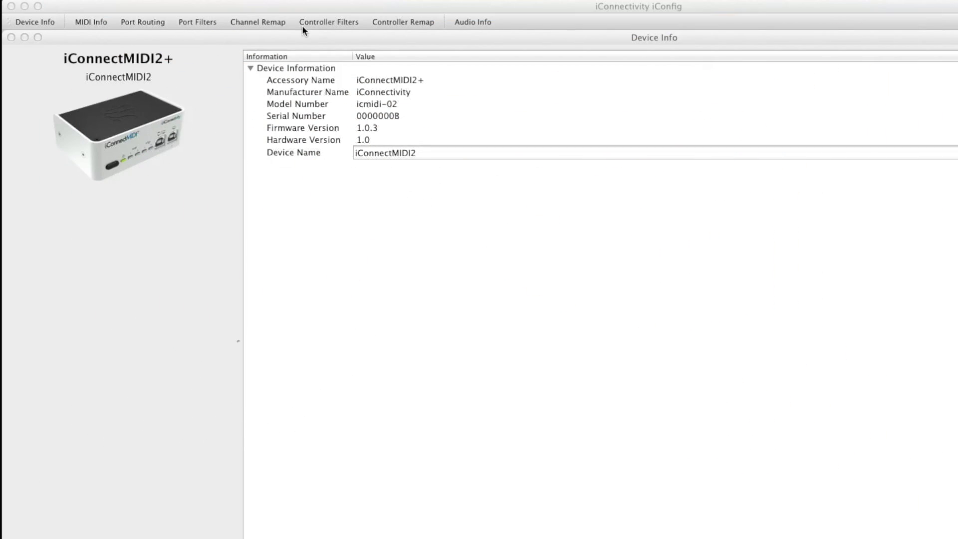
# In iConfig's Audio Info, keep the Audio Configuration at '6 – 44100Hz, 4 Channels, 24bit'.
pyautogui.click(462, 23)
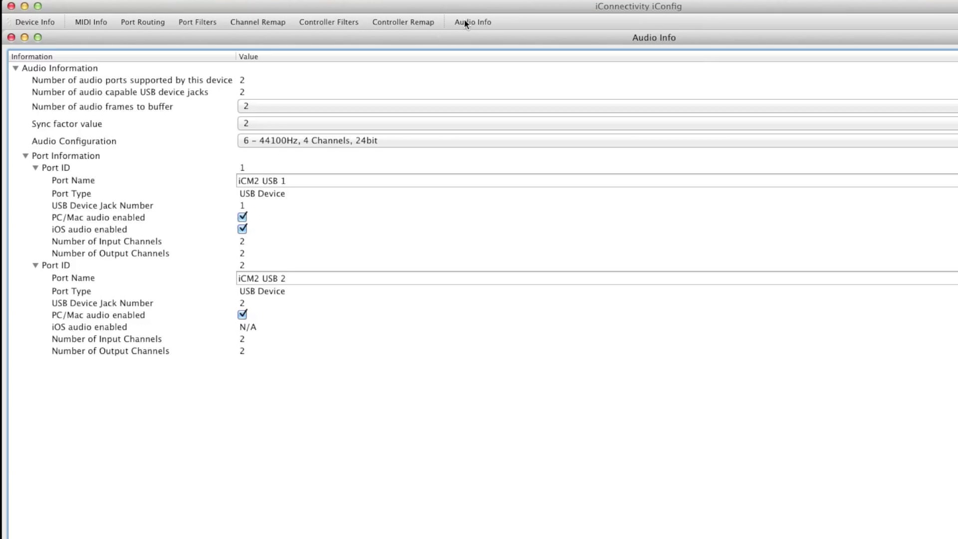
pyautogui.click(309, 140)
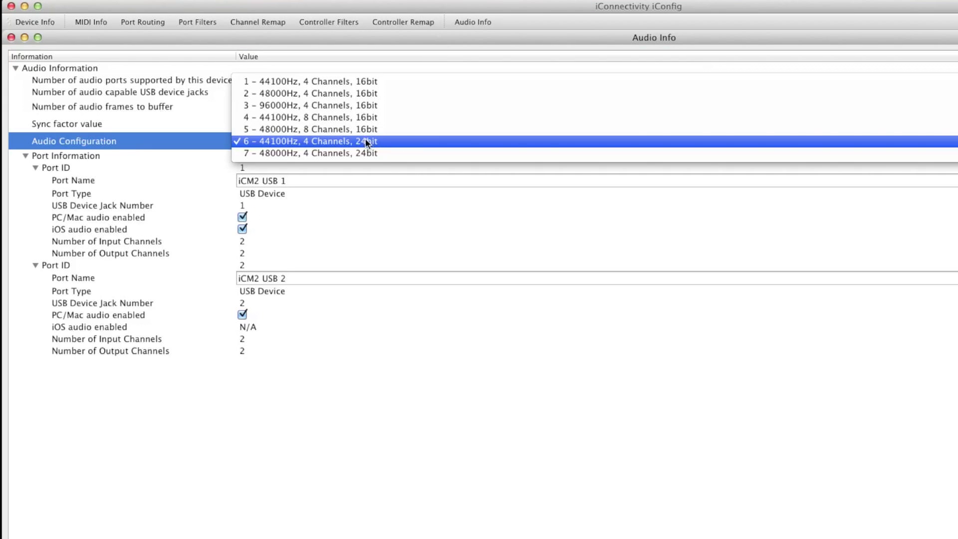
pyautogui.click(352, 142)
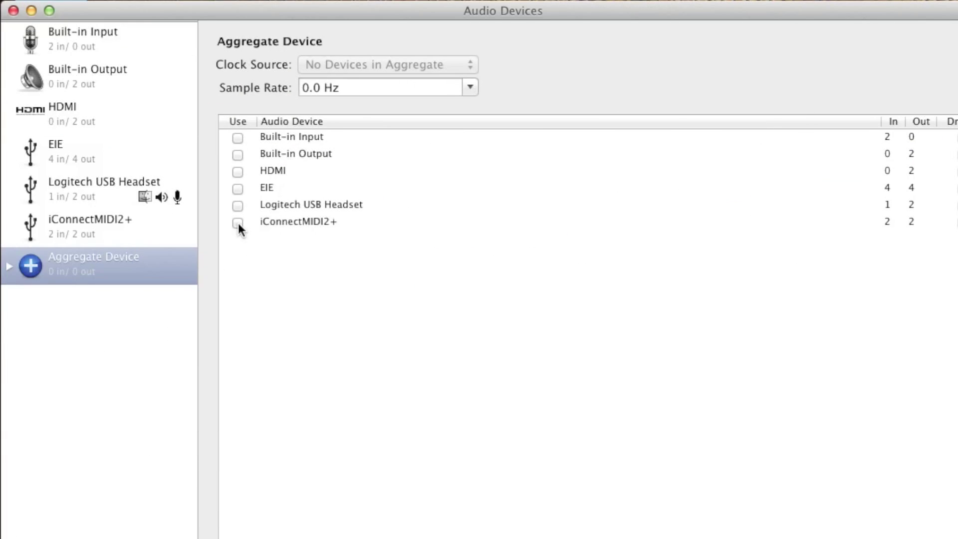
# Tick Use for iConnectMIDI2+ and EIE, then expand the Aggregate Device to show its sub-devices.
pyautogui.click(238, 223)
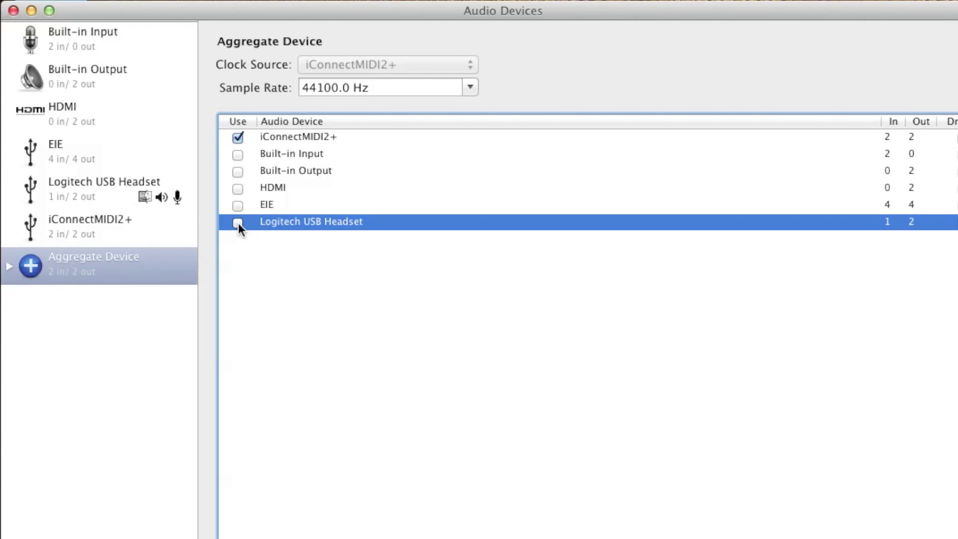
pyautogui.click(238, 207)
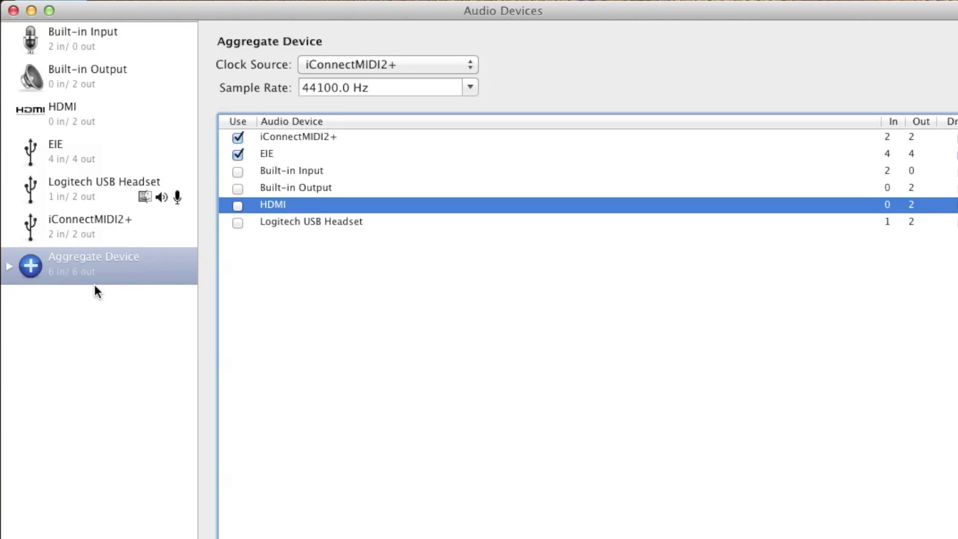
pyautogui.click(9, 267)
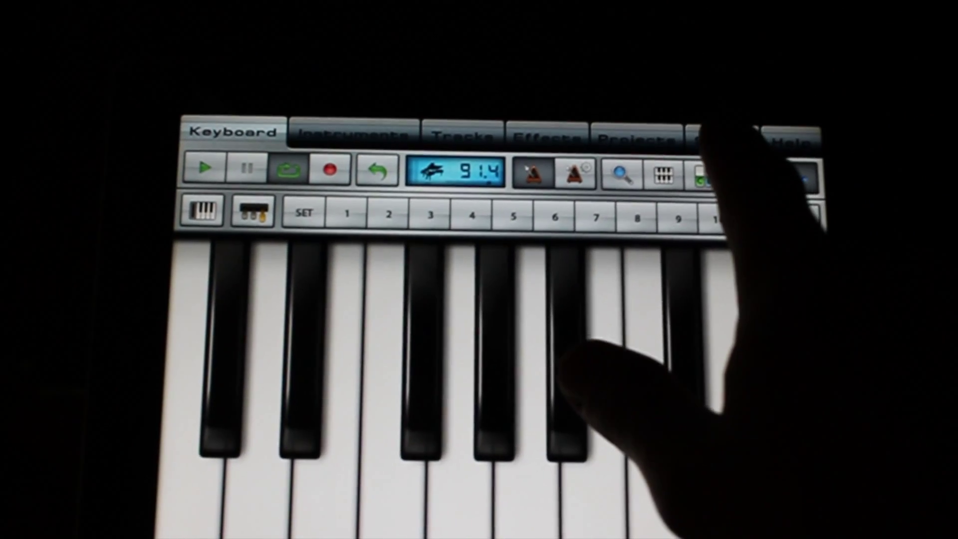
# In the iPad app's Setup > Hardware, review the list of available MIDI ports.
pyautogui.click(723, 133)
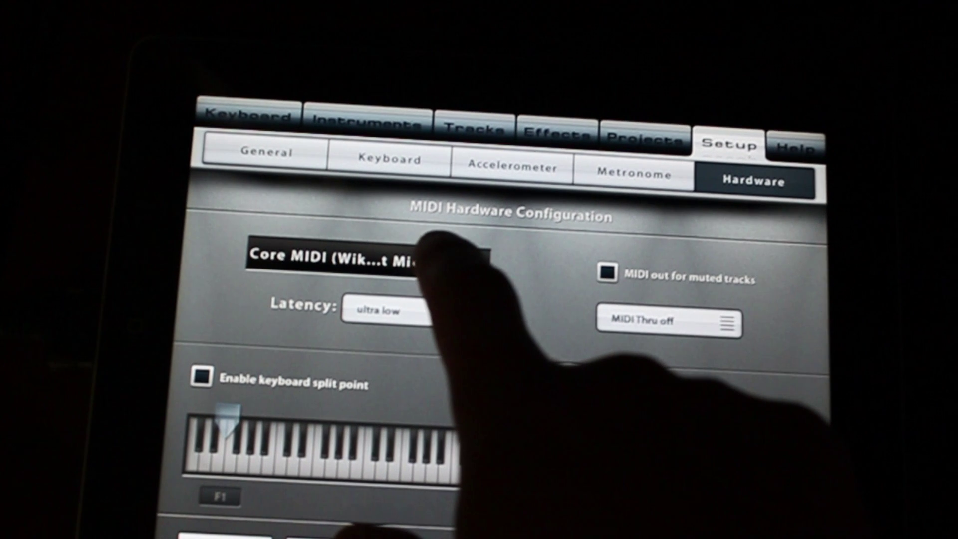
pyautogui.click(429, 270)
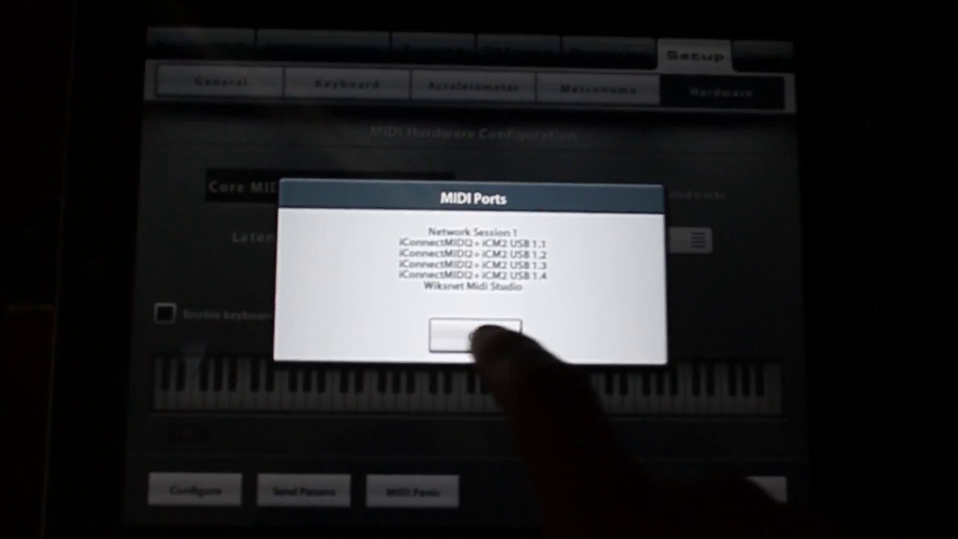
pyautogui.click(489, 315)
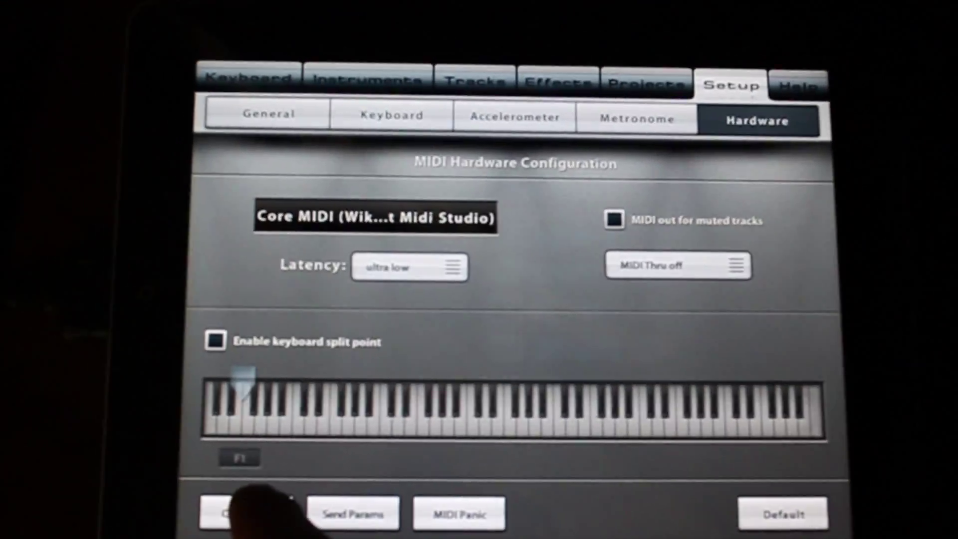
# Enable Core MIDI input and output on all ports, with output on channel 1.
pyautogui.click(212, 489)
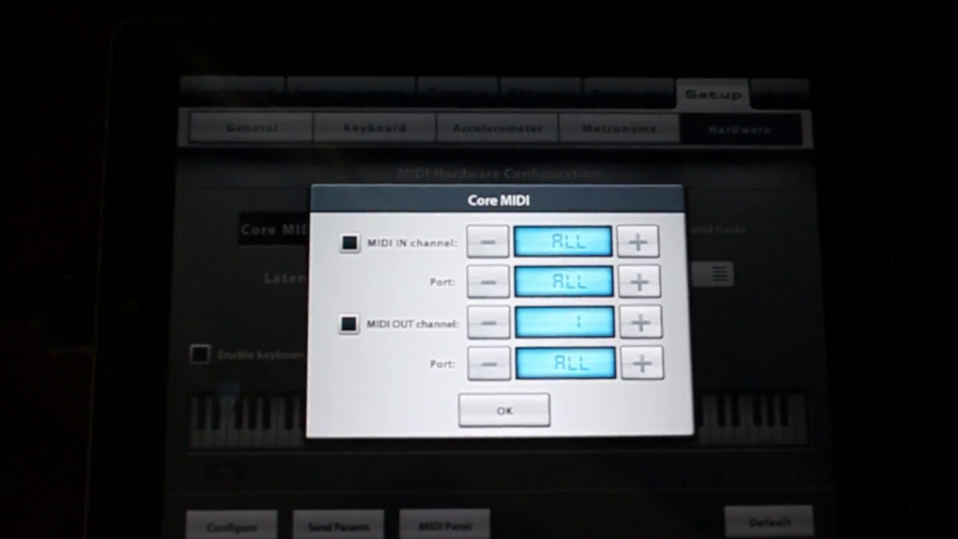
pyautogui.click(351, 228)
pyautogui.click(343, 335)
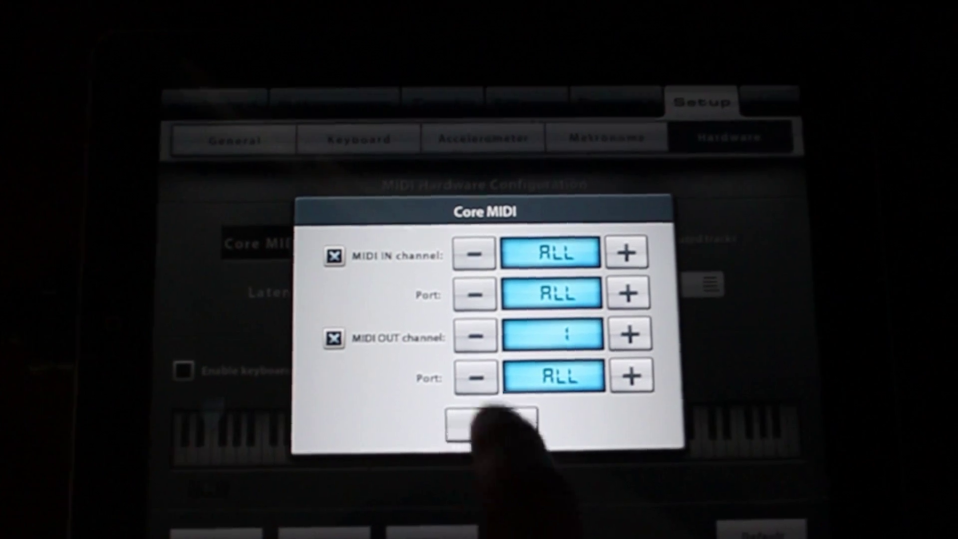
pyautogui.click(501, 422)
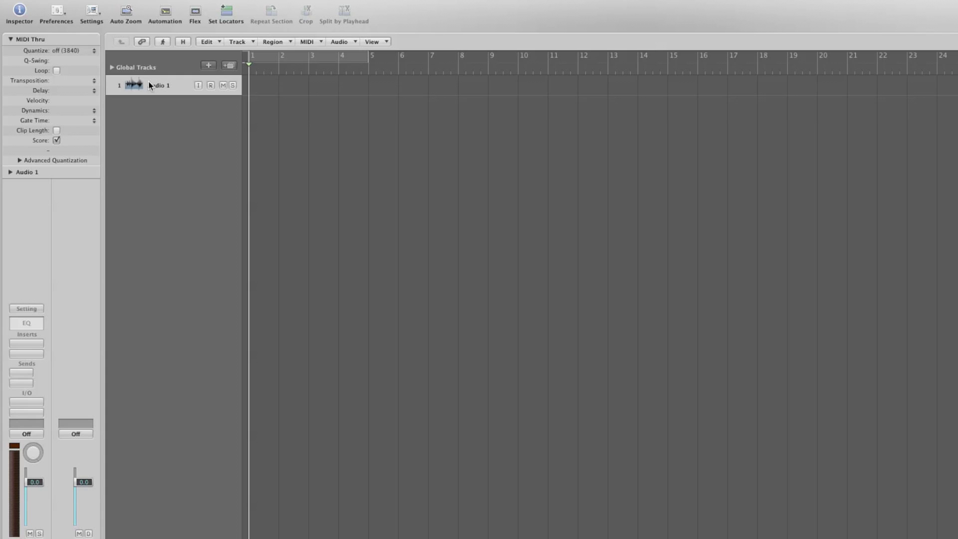
# Open Logic's Audio preferences and toggle Core Audio off and back on.
pyautogui.click(57, 14)
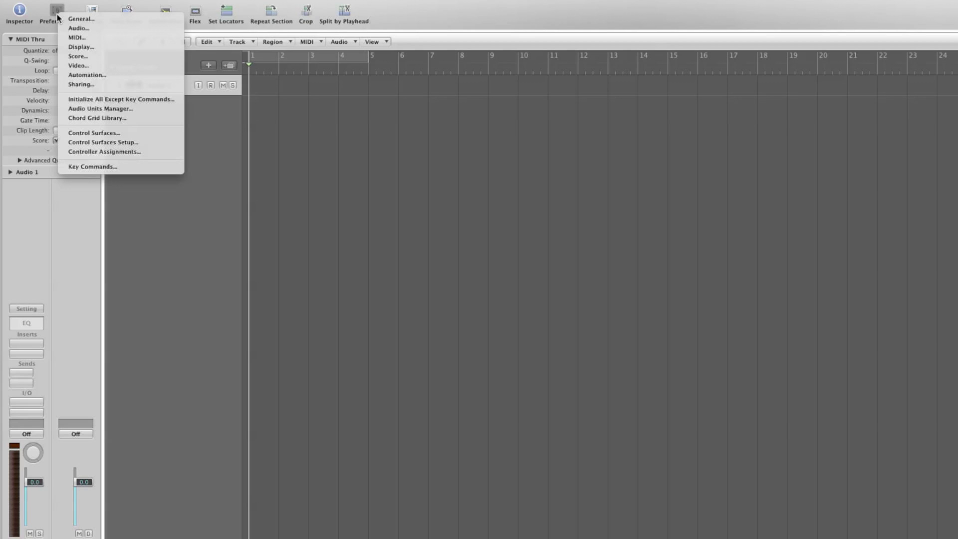
pyautogui.click(69, 26)
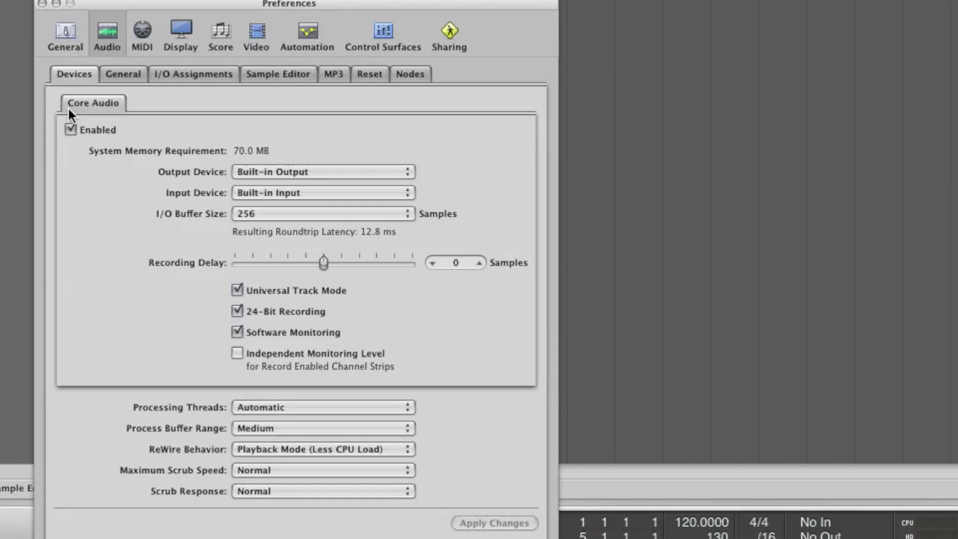
pyautogui.click(69, 129)
pyautogui.click(69, 129)
# Set input and output devices to Aggregate Device, keep a 256-sample buffer, and apply changes.
pyautogui.click(408, 193)
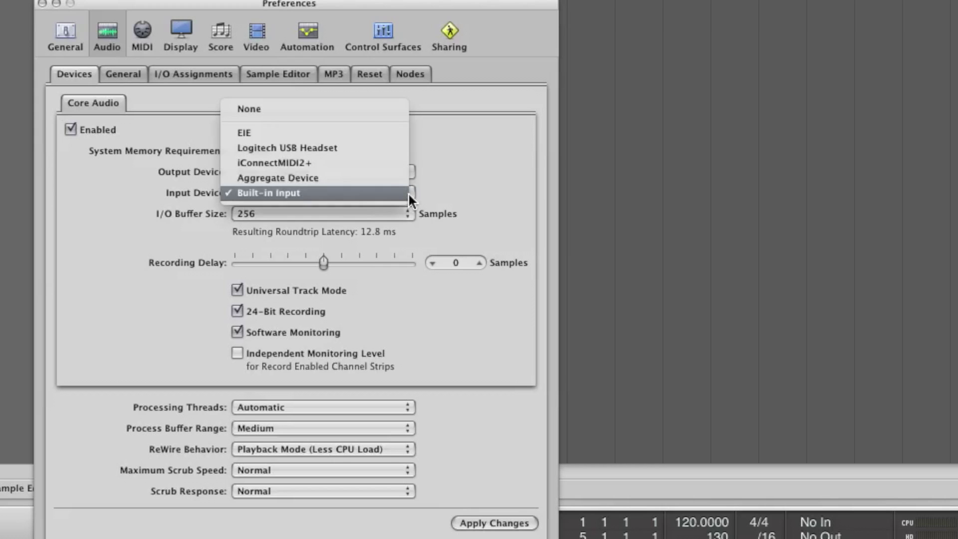
pyautogui.click(388, 182)
pyautogui.click(406, 172)
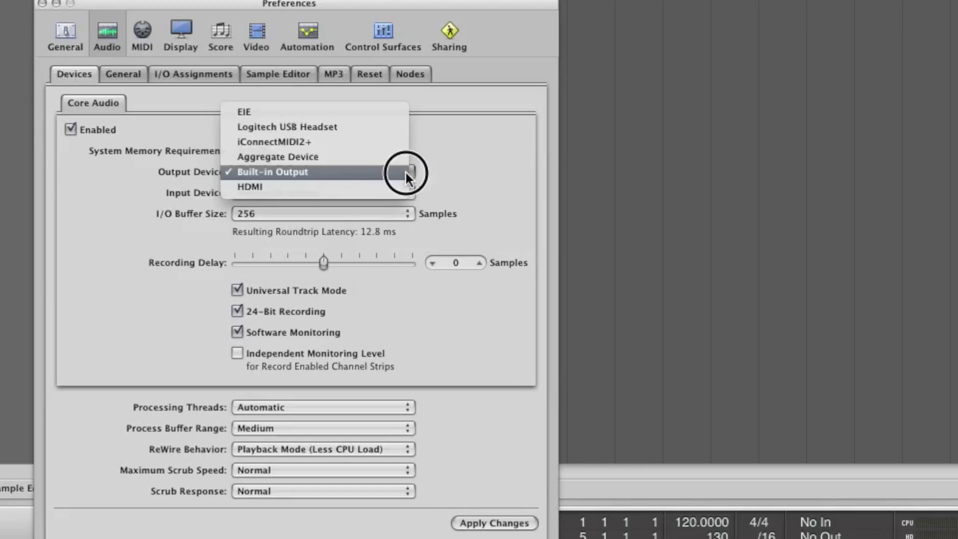
pyautogui.click(385, 156)
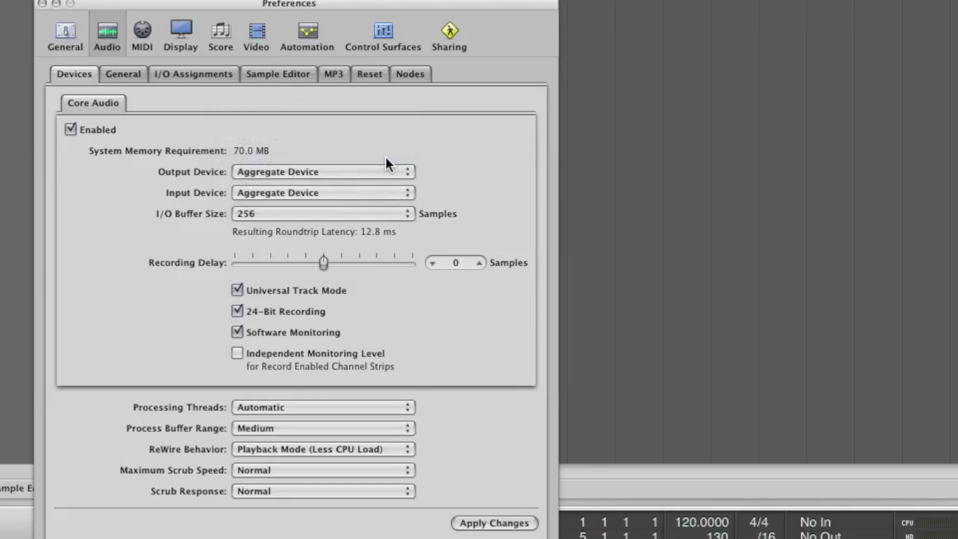
pyautogui.click(407, 214)
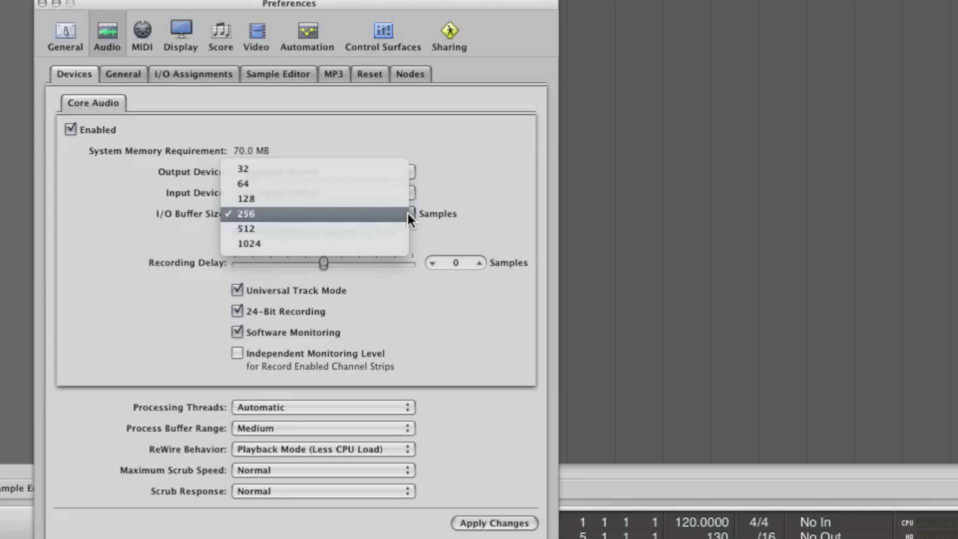
pyautogui.click(407, 214)
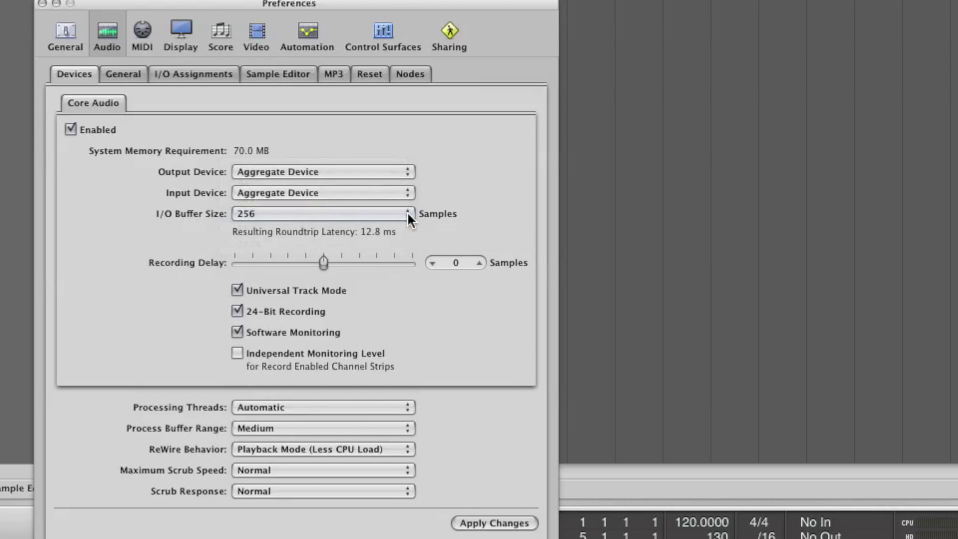
pyautogui.click(486, 523)
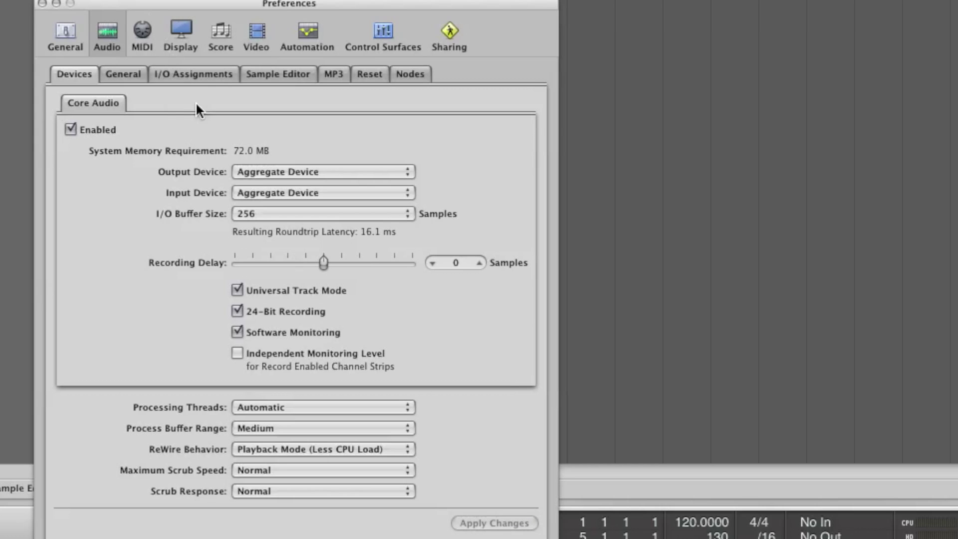
# In I/O Assignments > Output, set Stereo Output to Output 3-4.
pyautogui.click(180, 77)
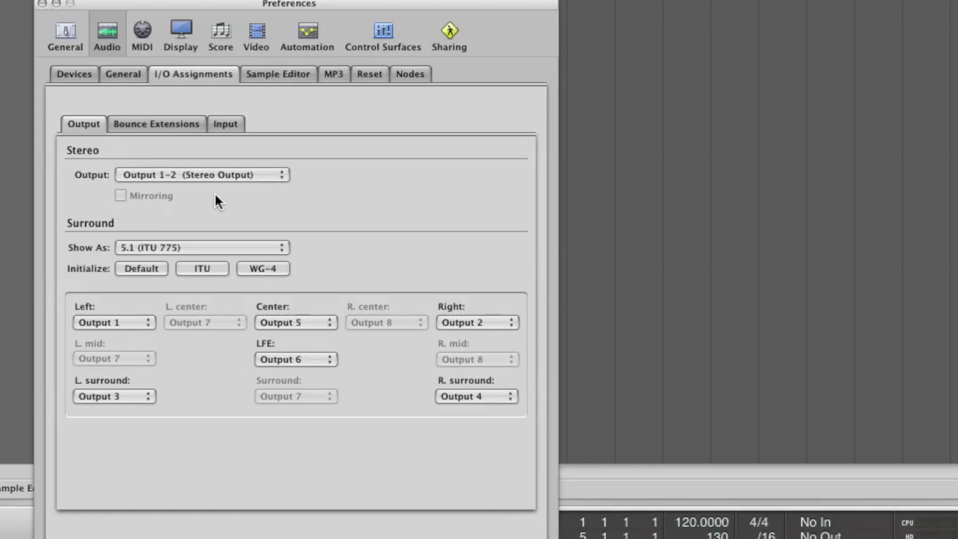
pyautogui.click(281, 175)
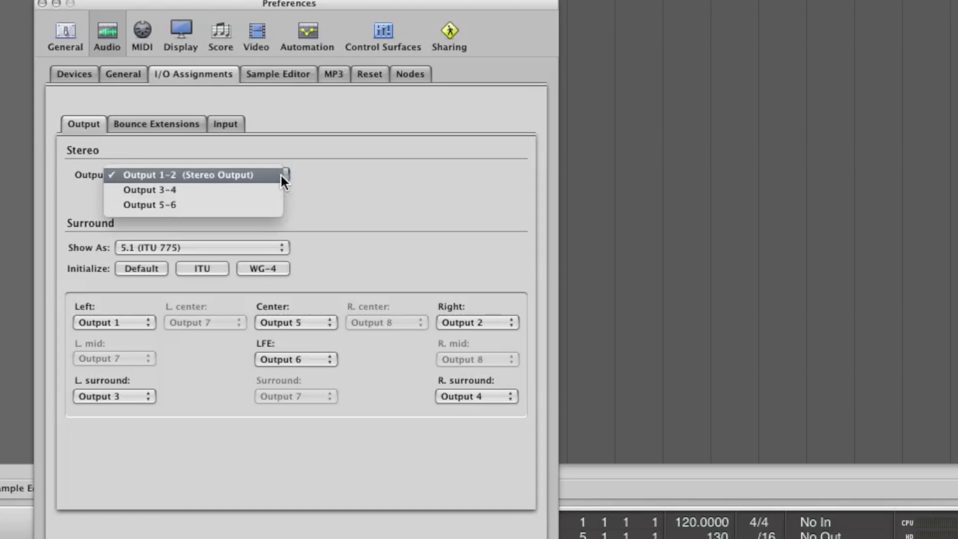
pyautogui.click(258, 189)
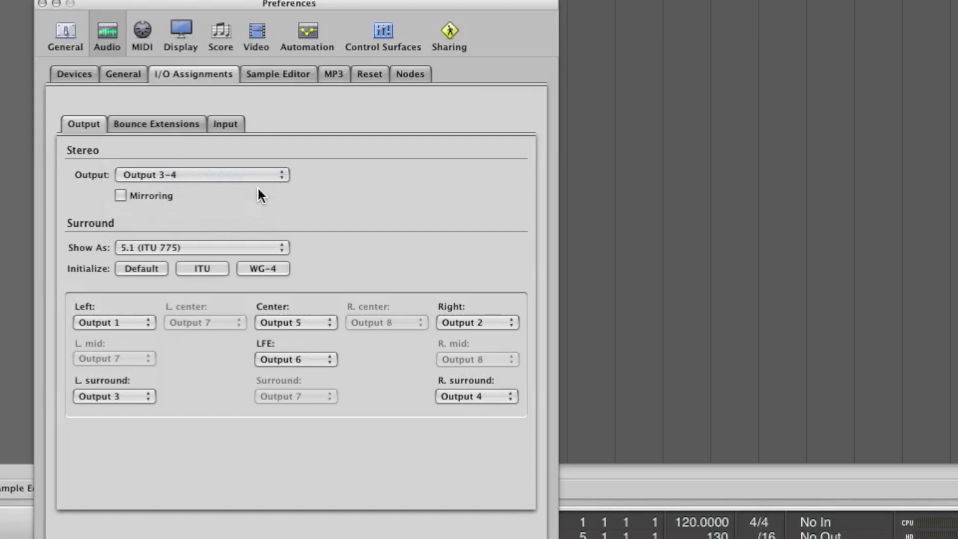
# Close Preferences, then set Audio 1's input to Input 1-2 and its output to Stereo Out.
pyautogui.click(42, 4)
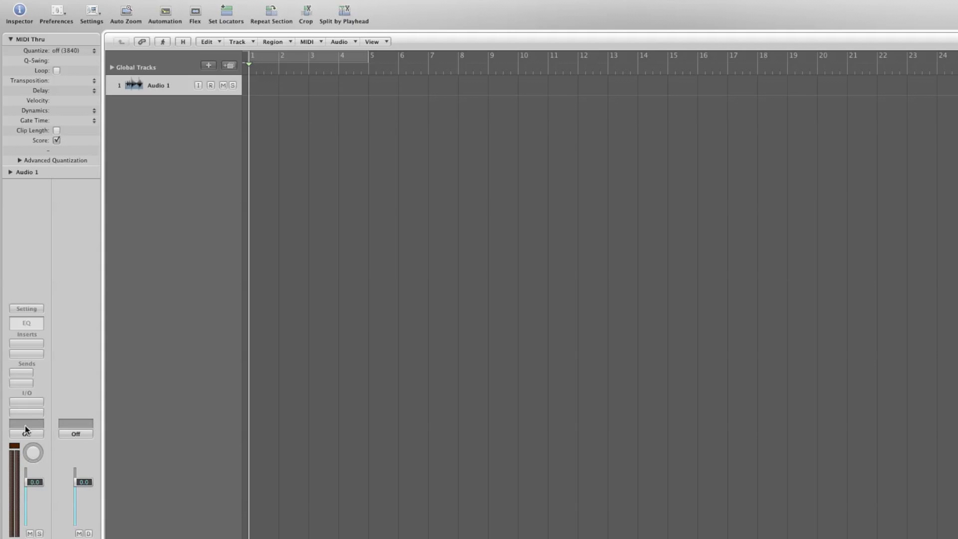
pyautogui.click(26, 402)
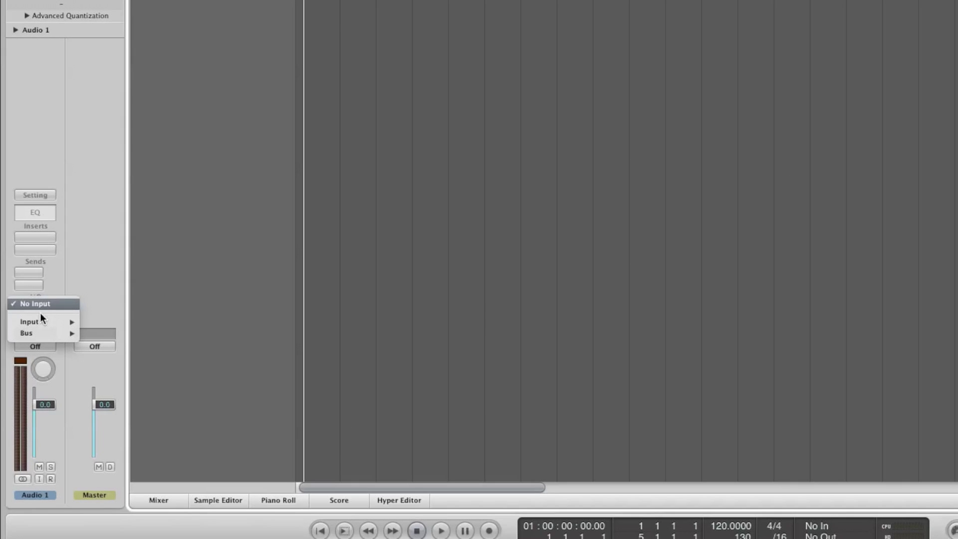
pyautogui.moveTo(44, 325)
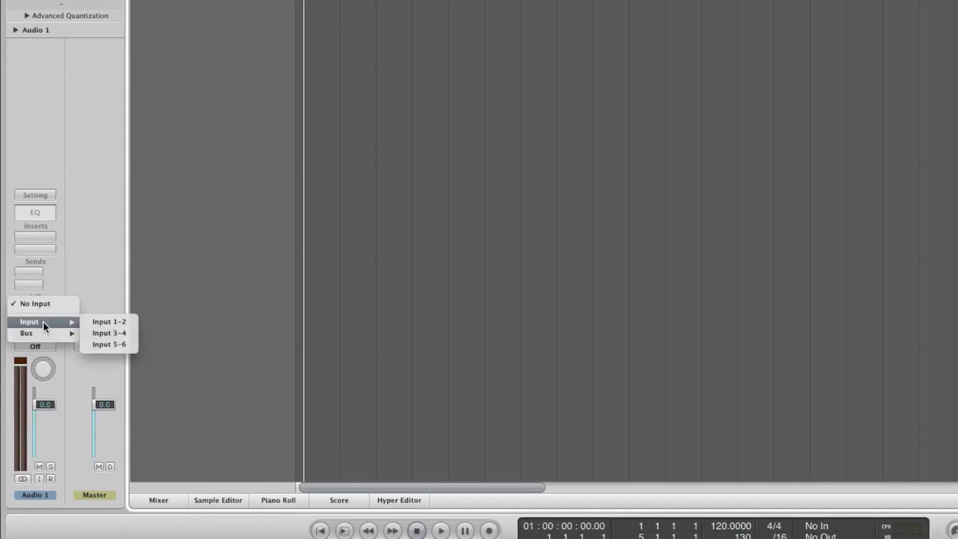
pyautogui.click(97, 321)
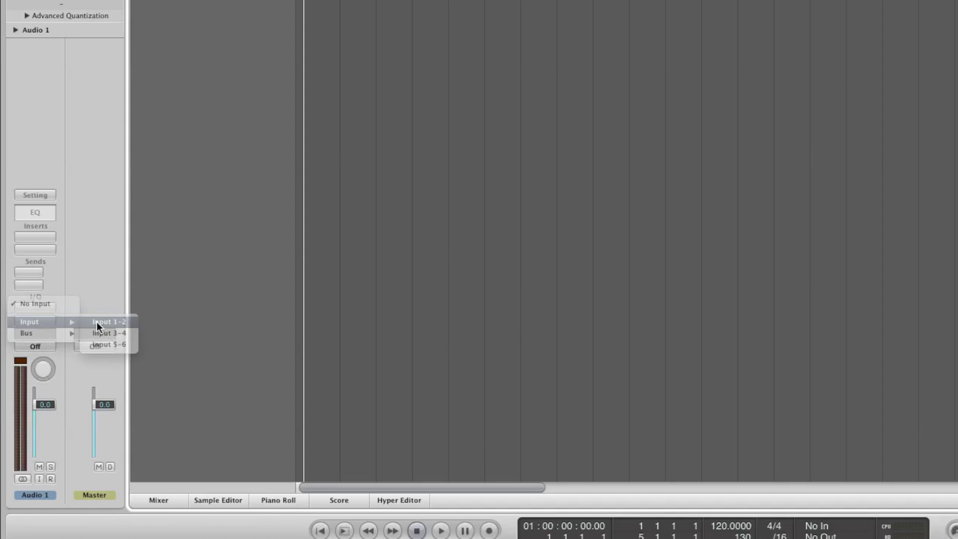
pyautogui.click(50, 324)
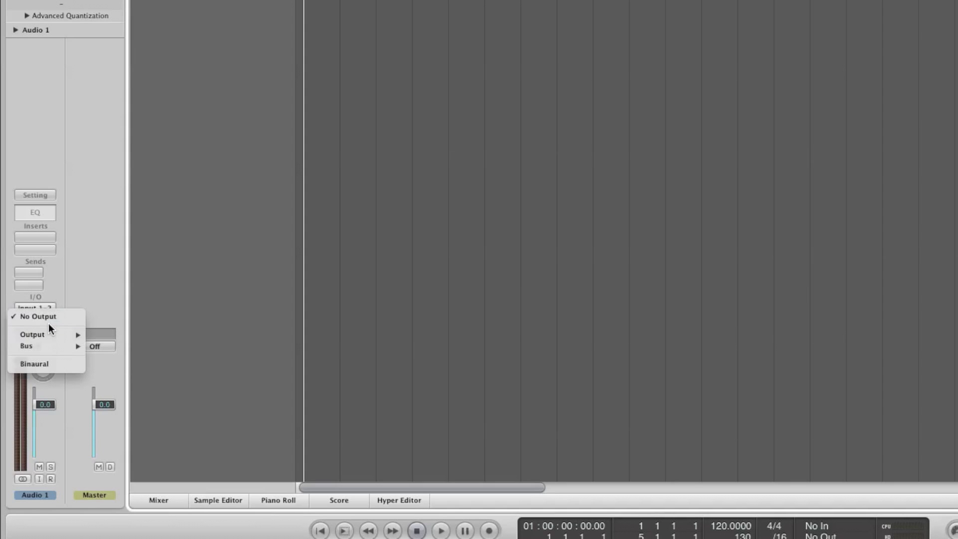
pyautogui.moveTo(46, 335)
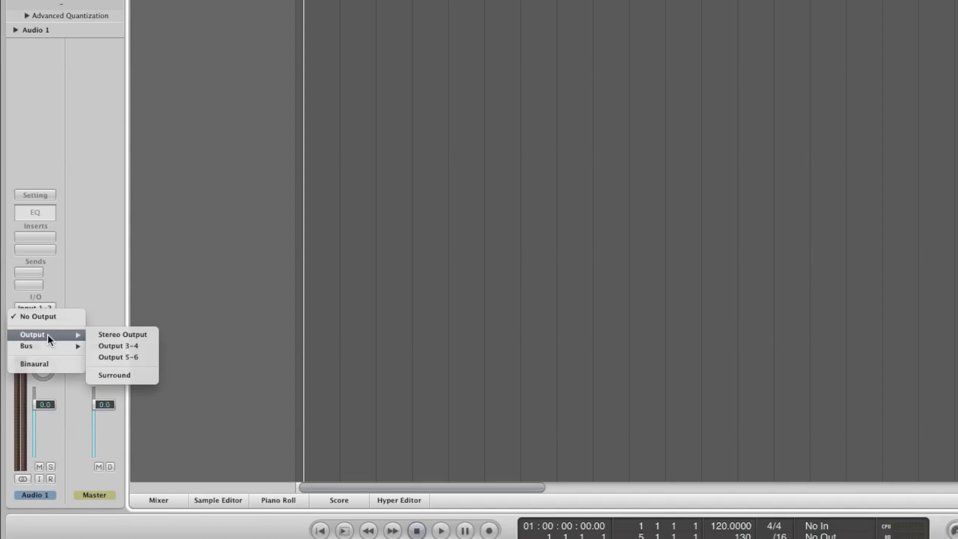
pyautogui.click(111, 334)
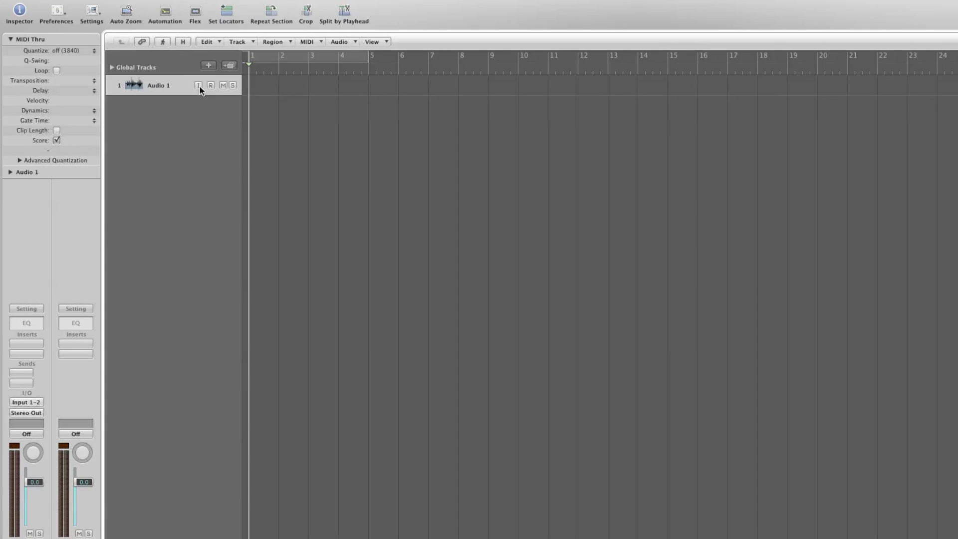
# Create an External MIDI track on the third iConnectMIDI2+ port and show its track settings.
pyautogui.click(209, 65)
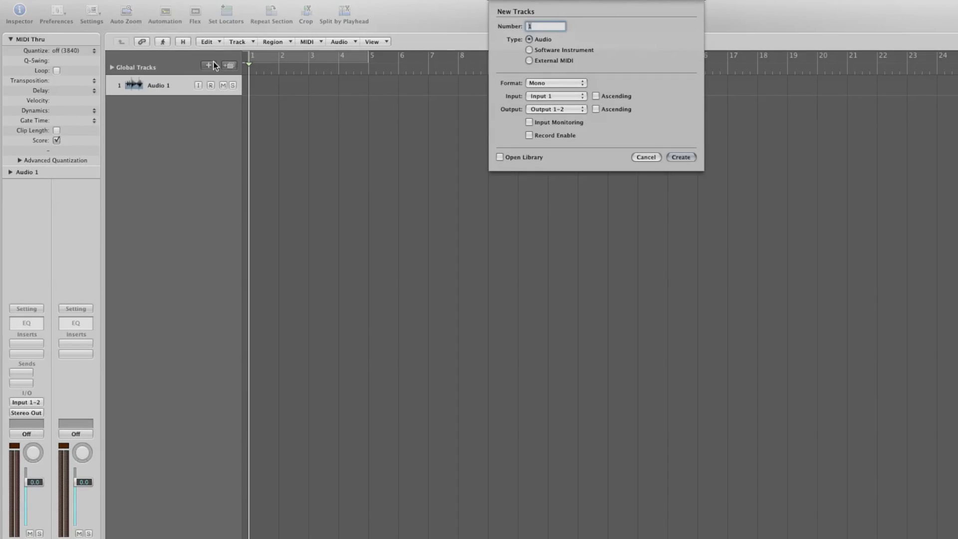
pyautogui.click(529, 60)
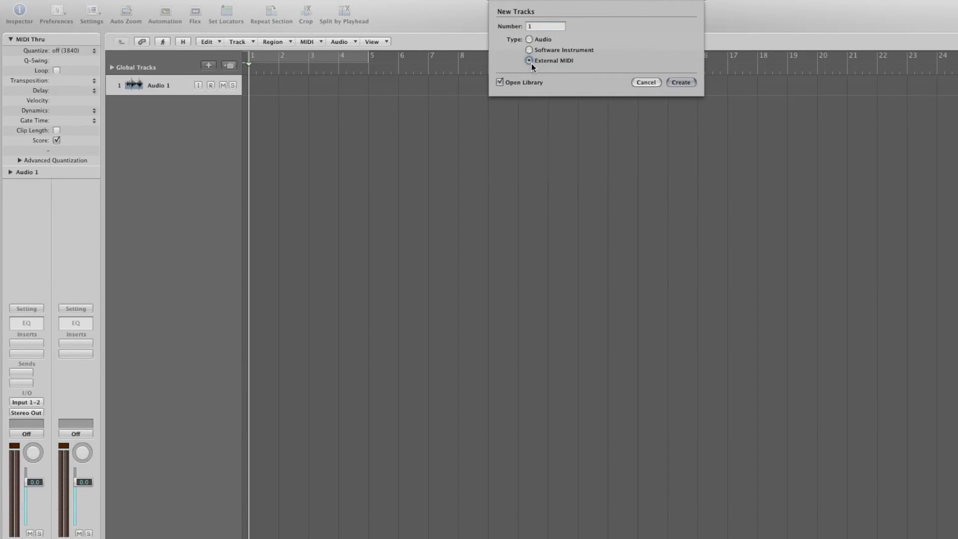
pyautogui.click(681, 82)
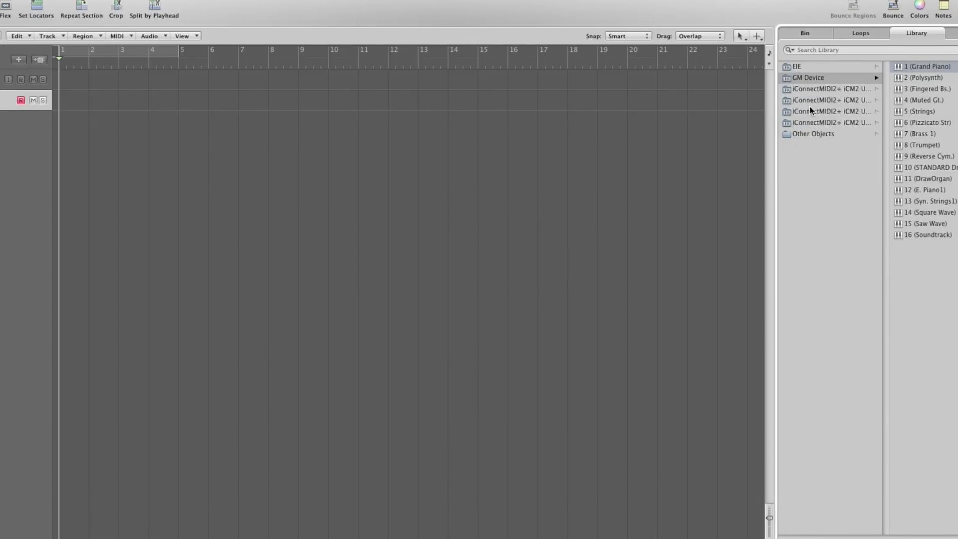
pyautogui.click(810, 111)
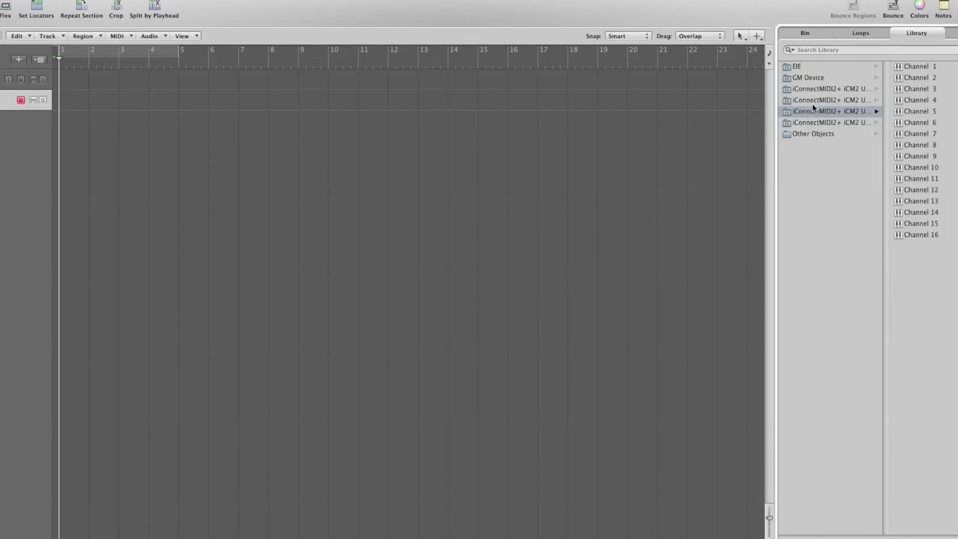
pyautogui.click(9, 176)
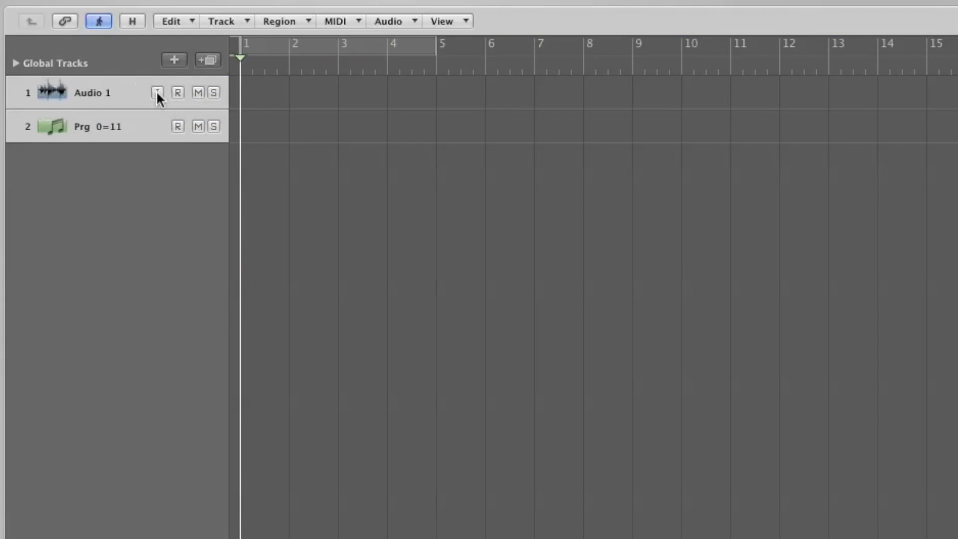
# Turn on input monitoring and arm Audio 1, arm the MIDI track, then start recording.
pyautogui.click(157, 92)
pyautogui.click(178, 93)
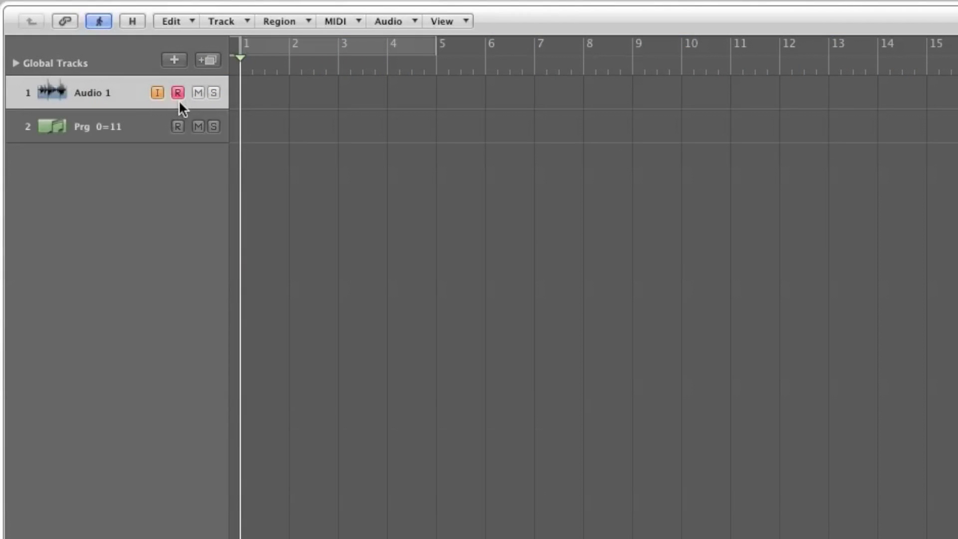
pyautogui.click(177, 126)
pyautogui.press('r')
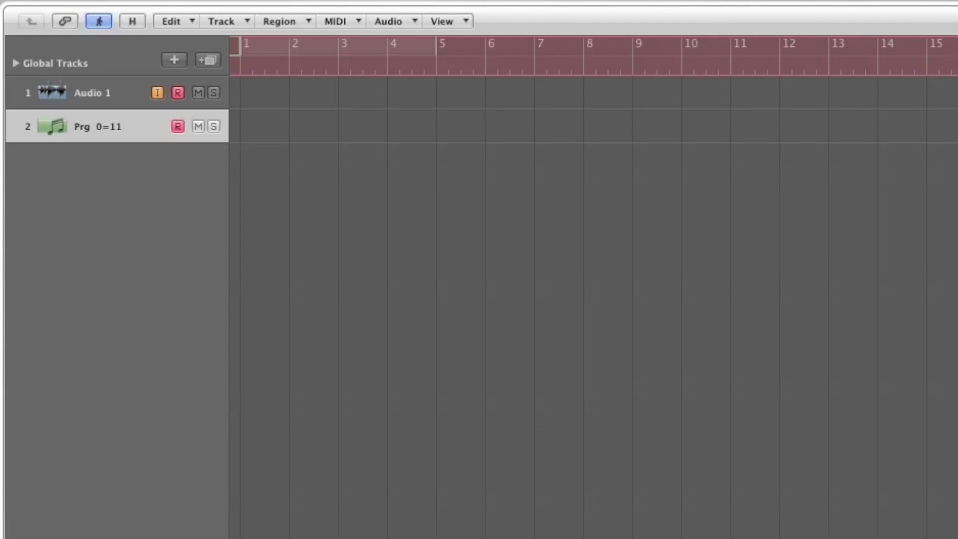